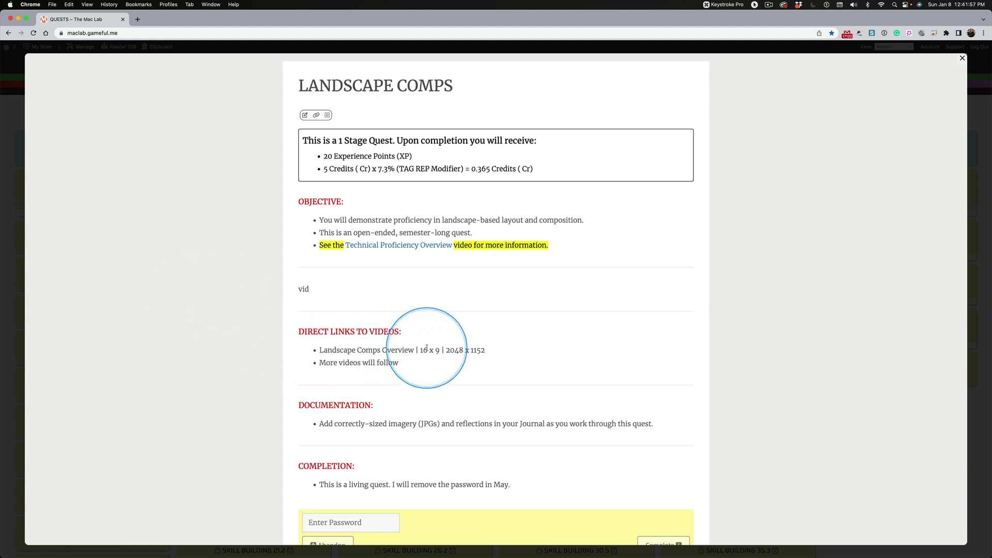
pyautogui.moveTo(419, 350); pyautogui.dragTo(485, 350)
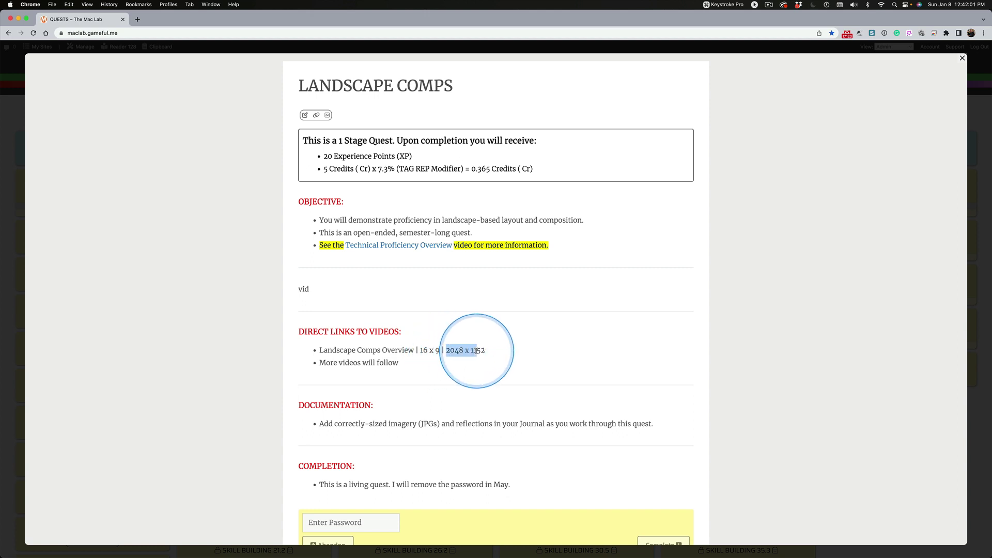
pyautogui.click(534, 361)
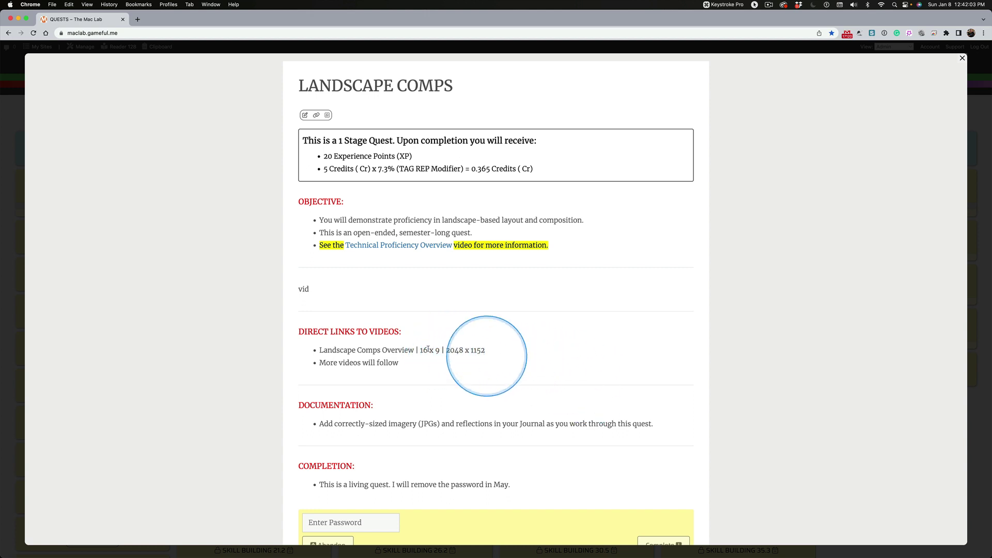